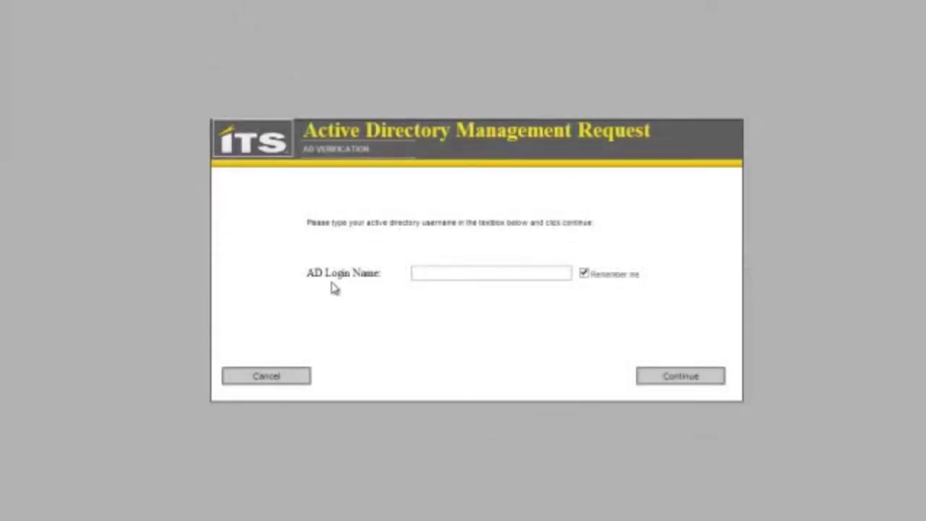
Step: Sign in to the request form with the user's AD login name and computer login password
{"action": "left_click", "coordinate": [436, 274]}
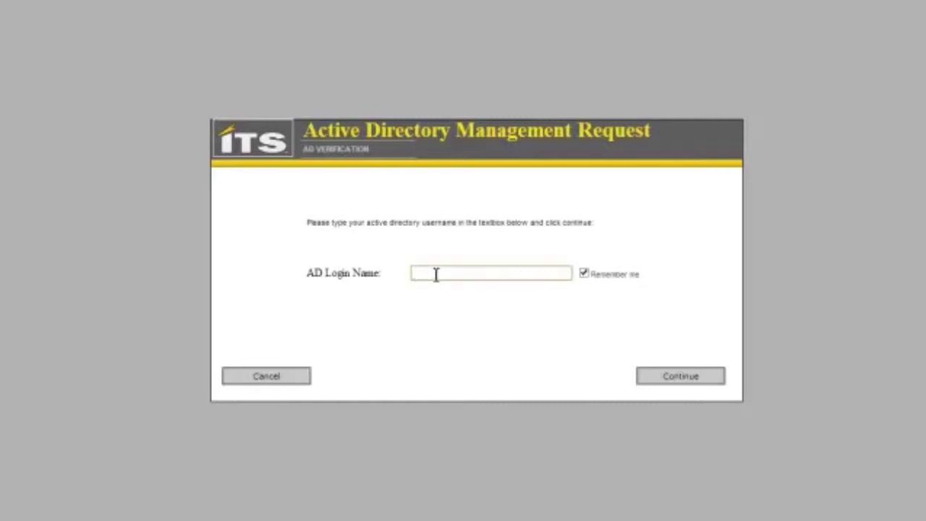
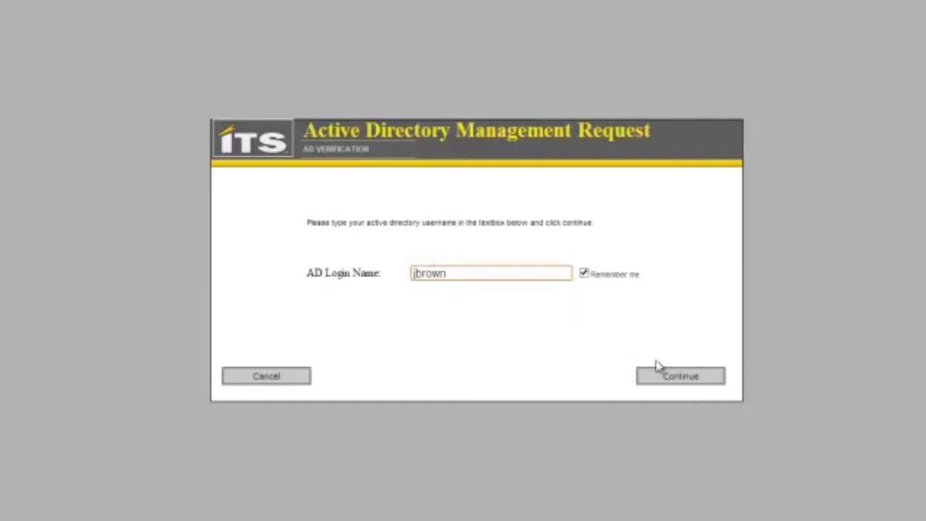
{"action": "left_click", "coordinate": [671, 377]}
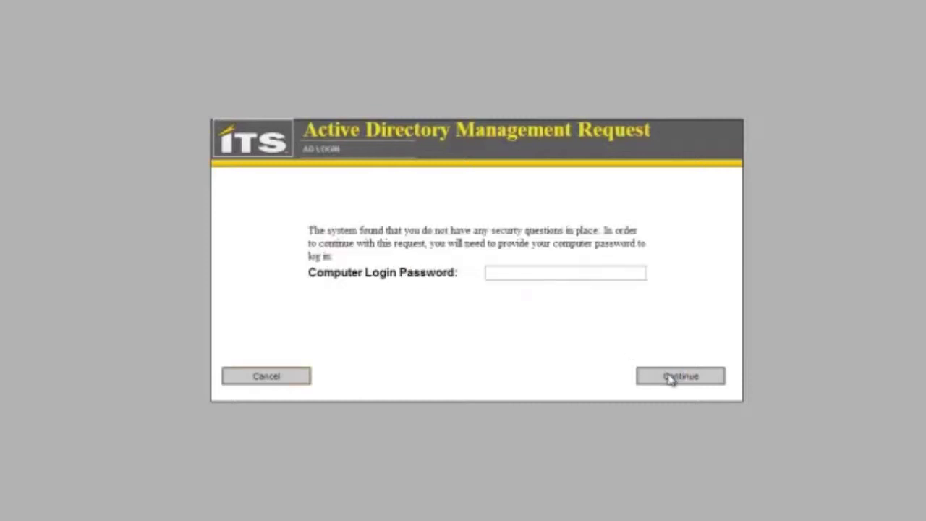
{"action": "left_click", "coordinate": [537, 271]}
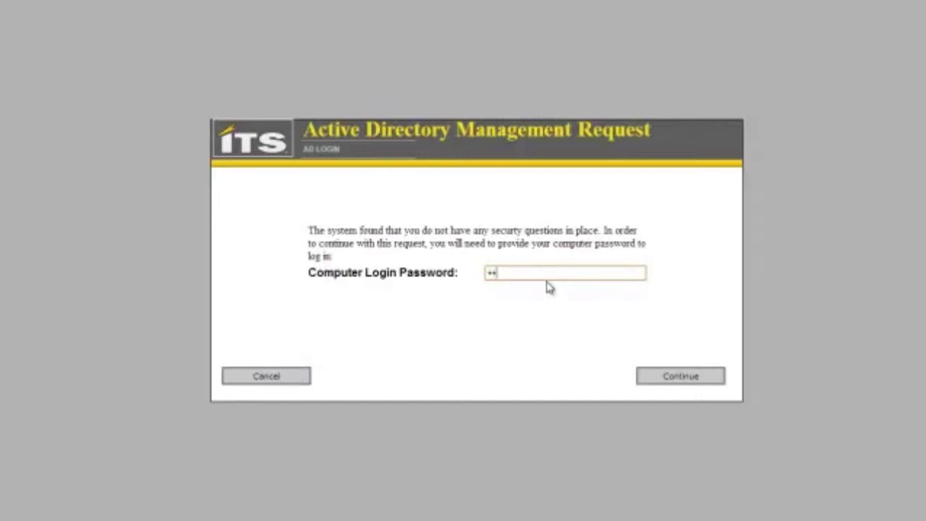
{"action": "type", "text": "*"}
{"action": "left_click", "coordinate": [669, 380]}
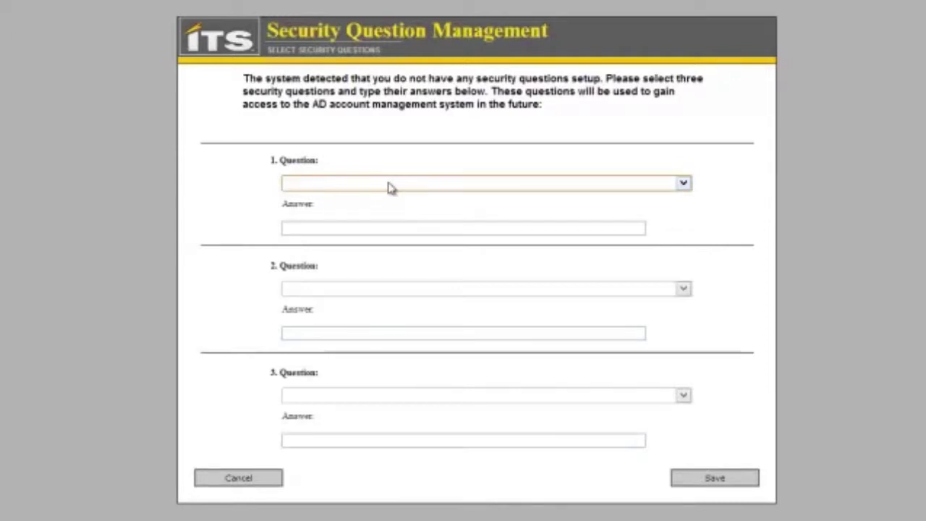
Step: Pick three security questions, enter an answer for each, and save them
{"action": "left_click", "coordinate": [389, 185]}
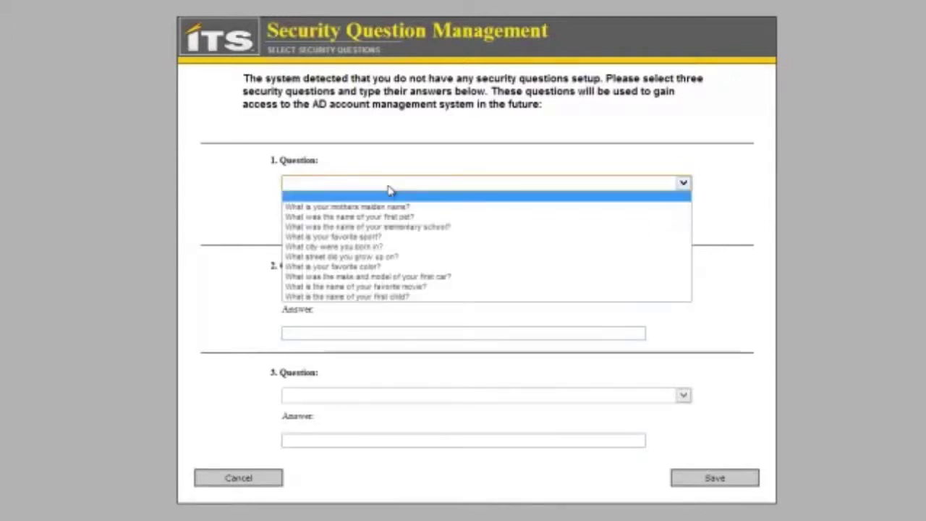
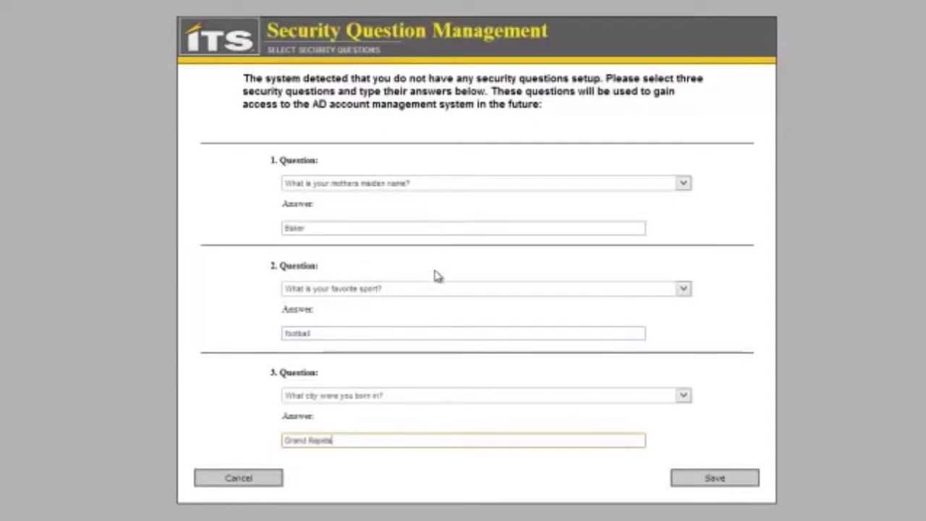
{"action": "left_click", "coordinate": [715, 479]}
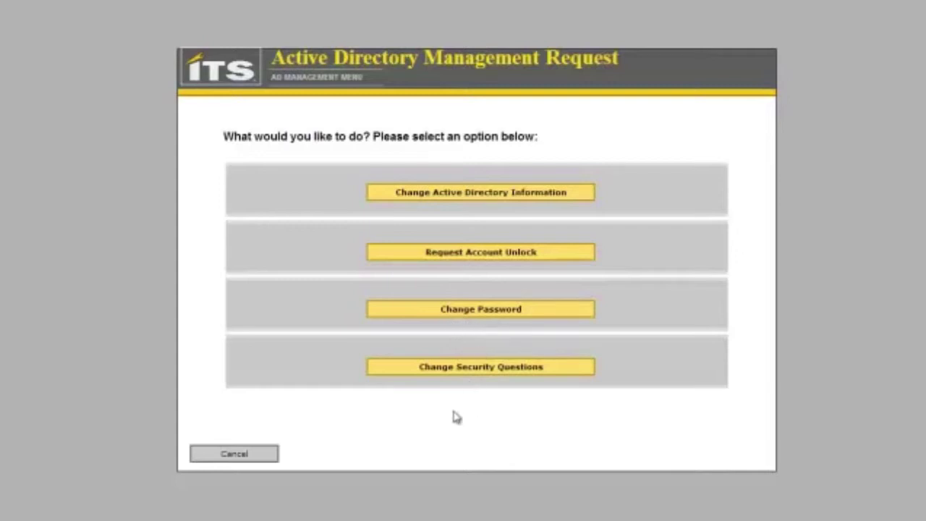
Step: Start an AD information change, enter the new mobile number and other updated details, and save
{"action": "left_click", "coordinate": [446, 197]}
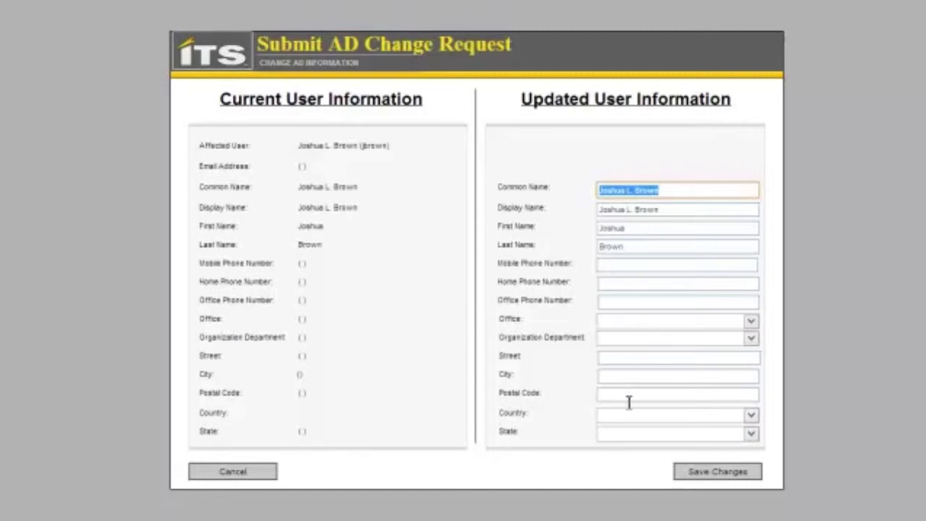
{"action": "left_click", "coordinate": [629, 264]}
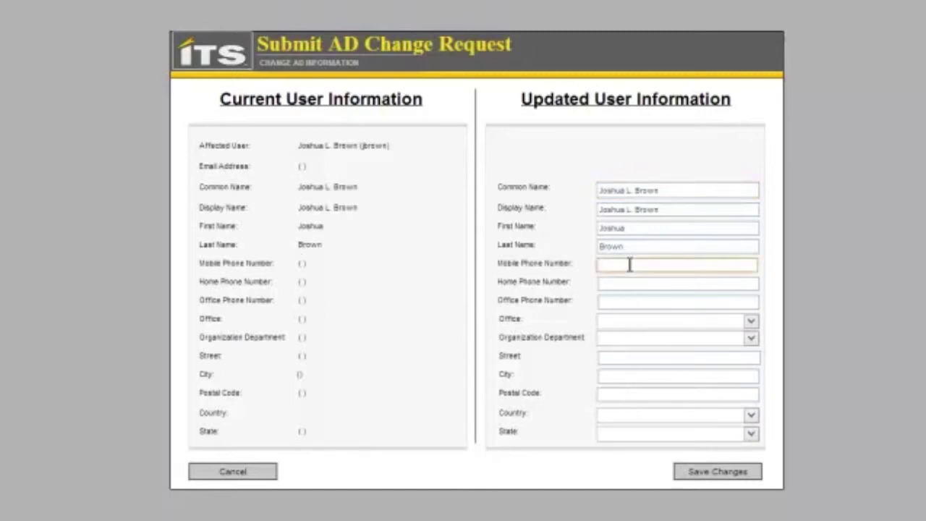
{"action": "type", "text": "616-222-2222"}
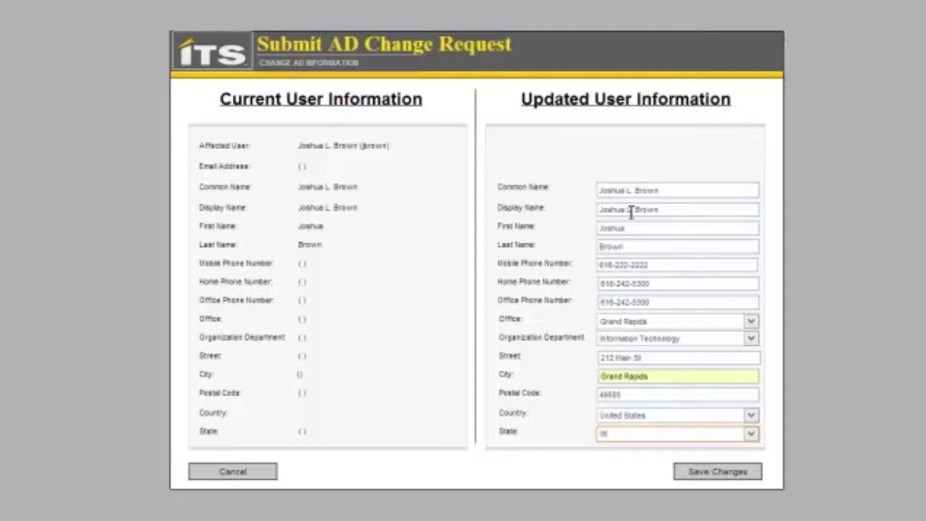
{"action": "left_click", "coordinate": [727, 472]}
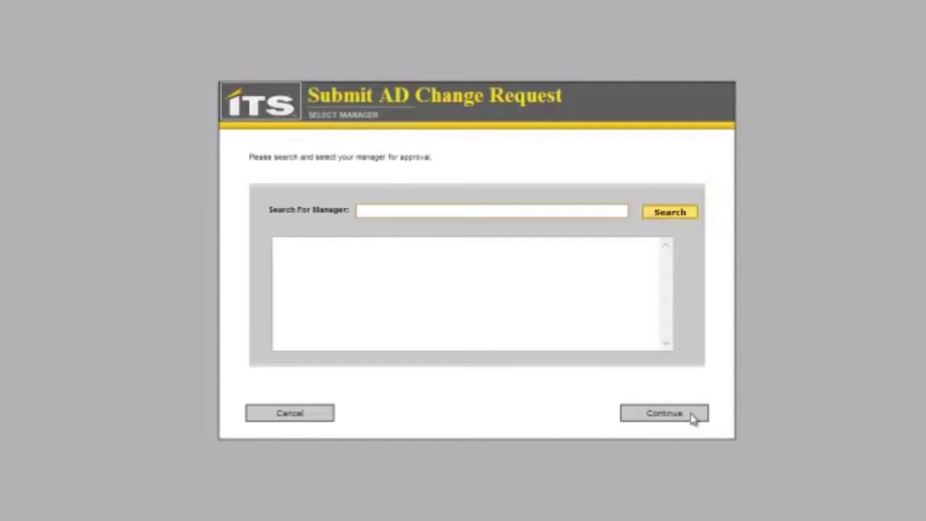
Step: Search for the manager by name, set them as approver, submit the request, and return to the menu
{"action": "type", "text": "jb"}
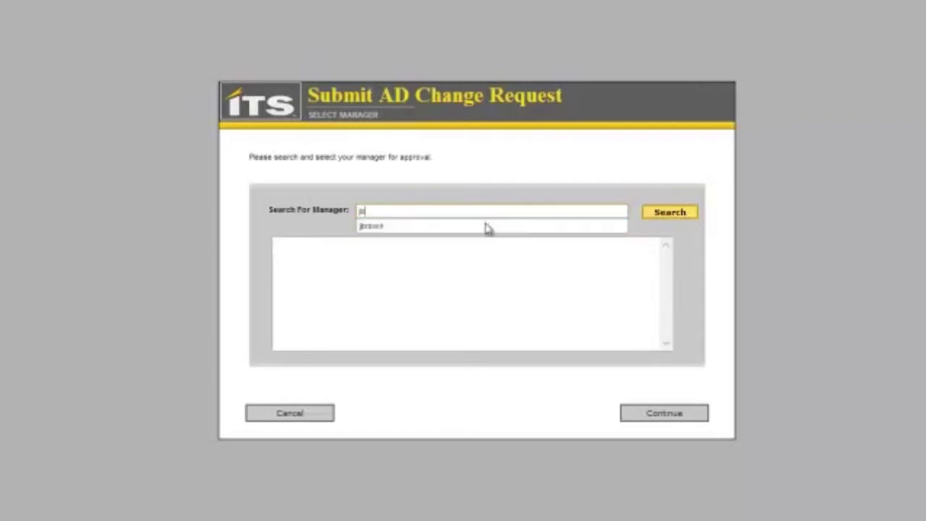
{"action": "key", "text": "Escape"}
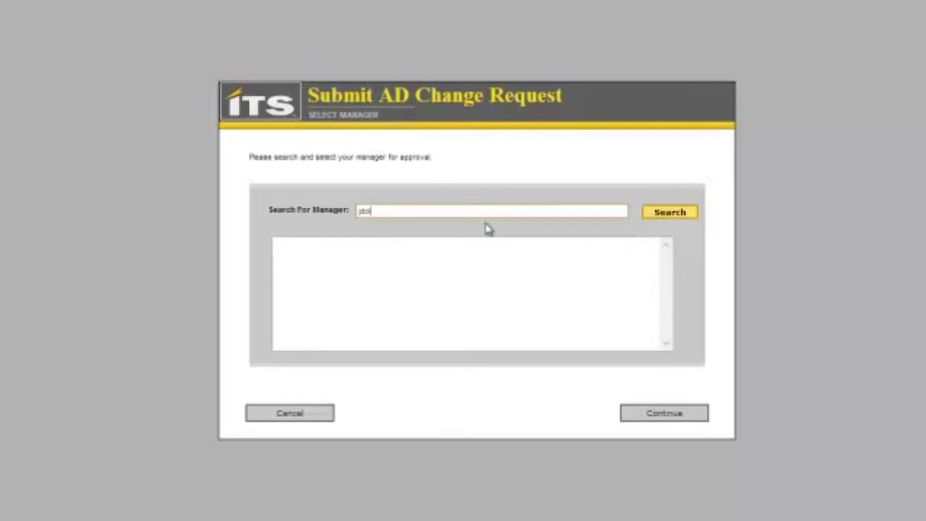
{"action": "left_click", "coordinate": [658, 216]}
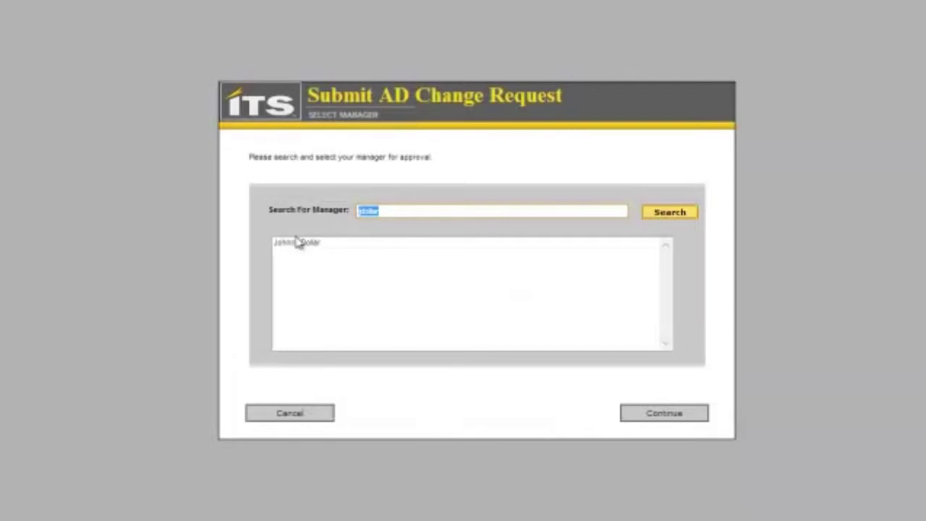
{"action": "left_click", "coordinate": [296, 243]}
{"action": "left_click", "coordinate": [295, 244]}
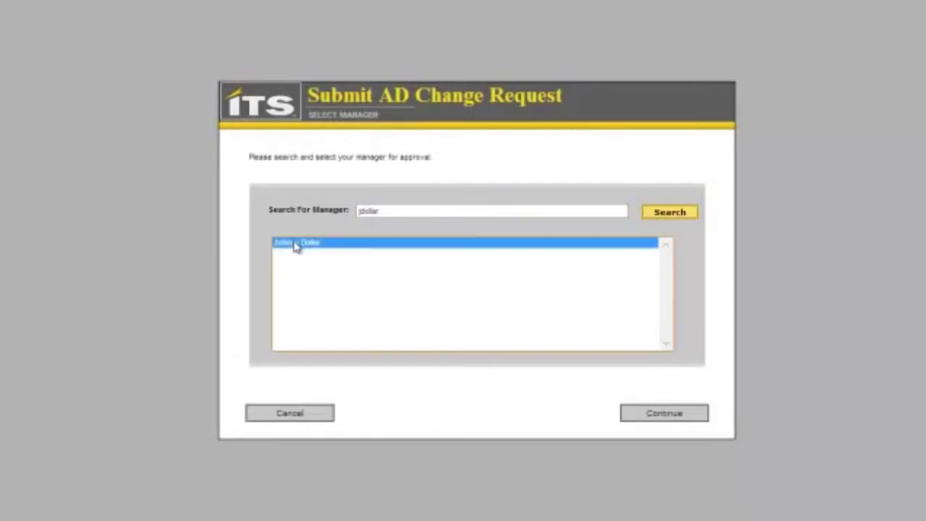
{"action": "left_click", "coordinate": [671, 420]}
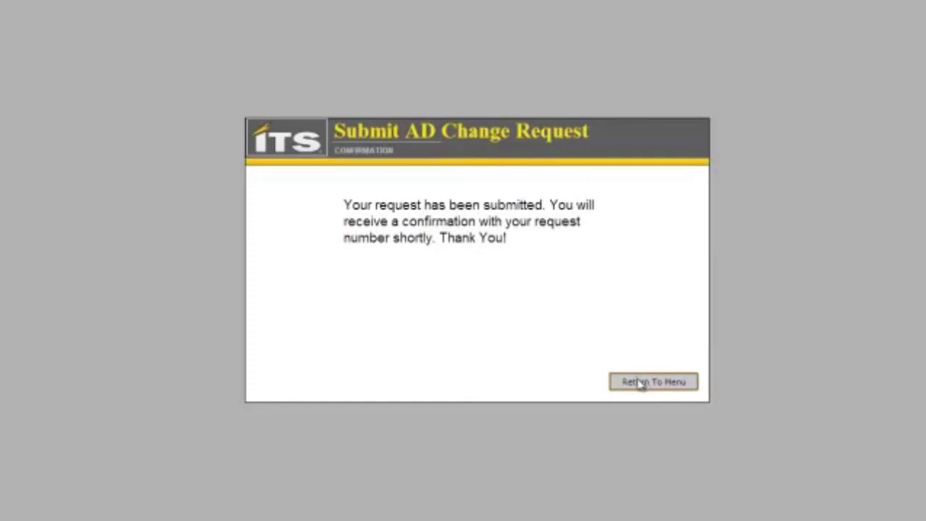
{"action": "left_click", "coordinate": [640, 383]}
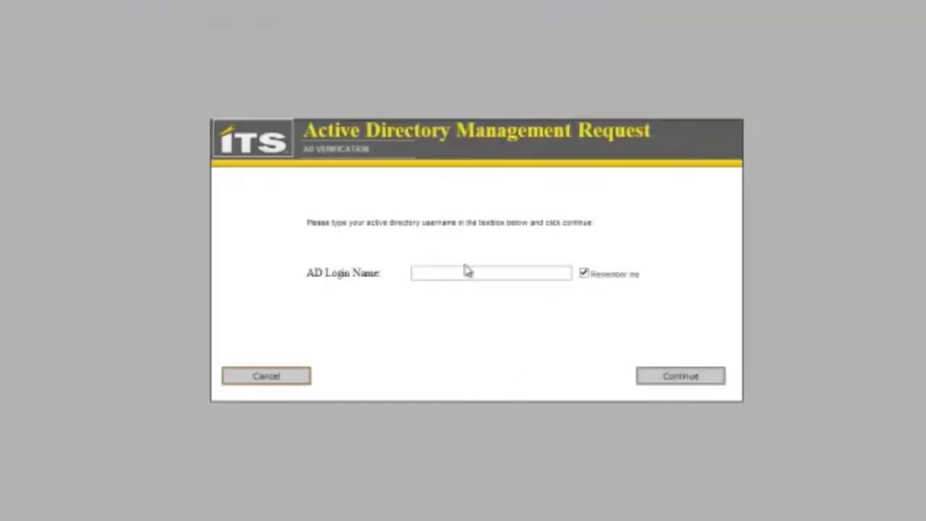
Step: Re-enter the user's AD login name and pass AD verification to reach the management menu
{"action": "left_click", "coordinate": [466, 274]}
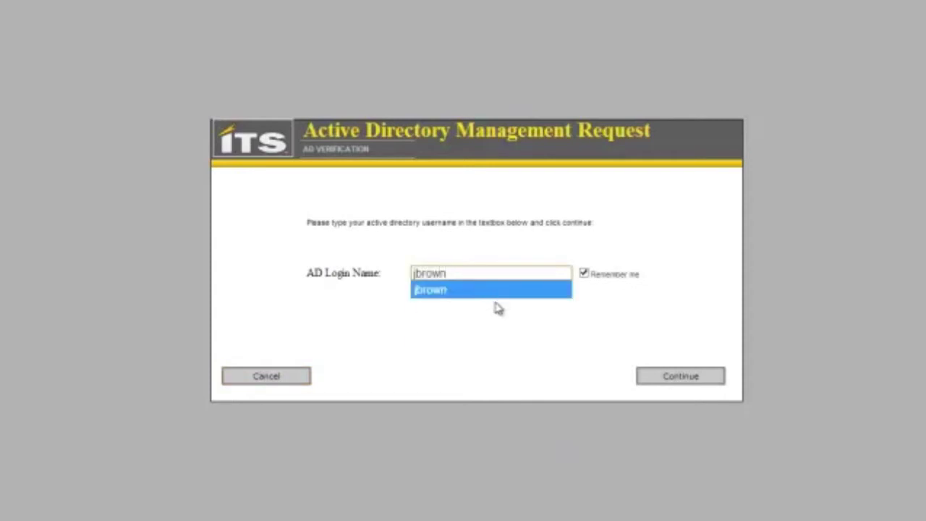
{"action": "left_click", "coordinate": [494, 295]}
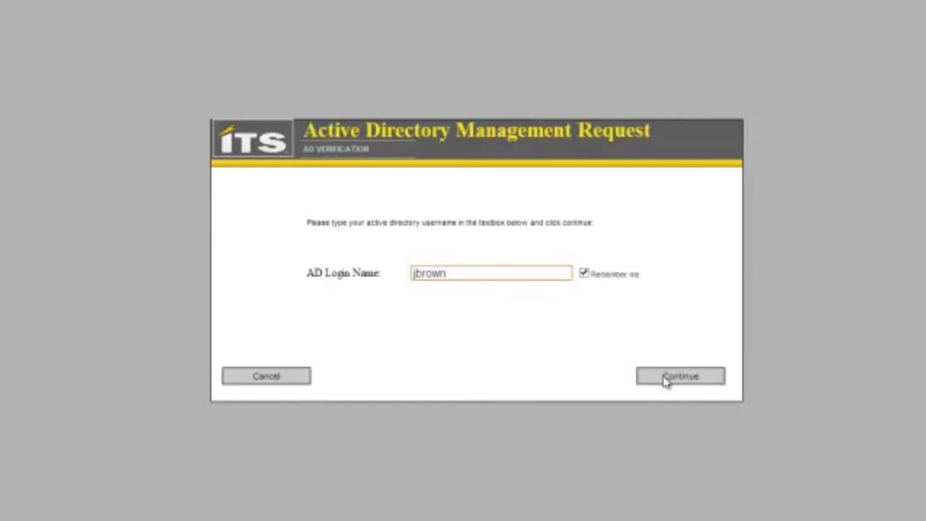
{"action": "left_click", "coordinate": [665, 379]}
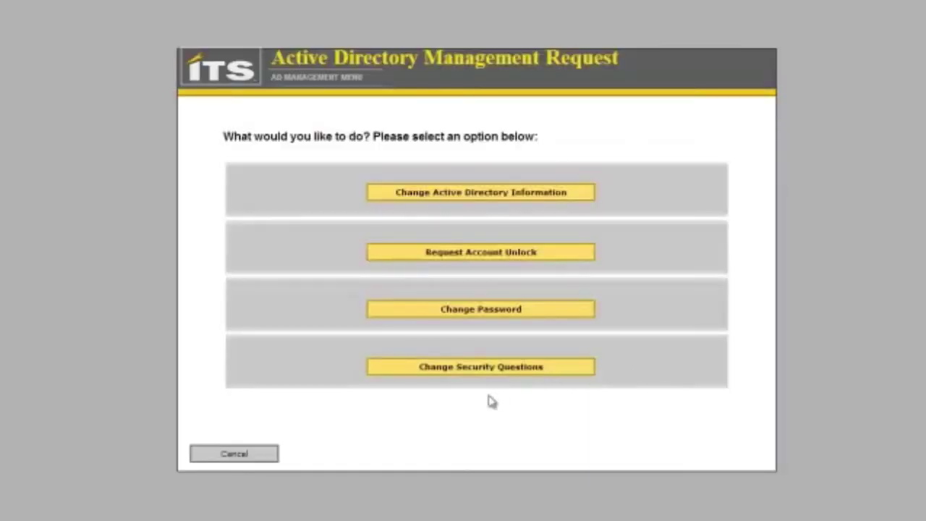
Step: Start a password change and answer all three security questions, ending with the birthplace question
{"action": "left_click", "coordinate": [457, 313]}
{"action": "left_click", "coordinate": [444, 328]}
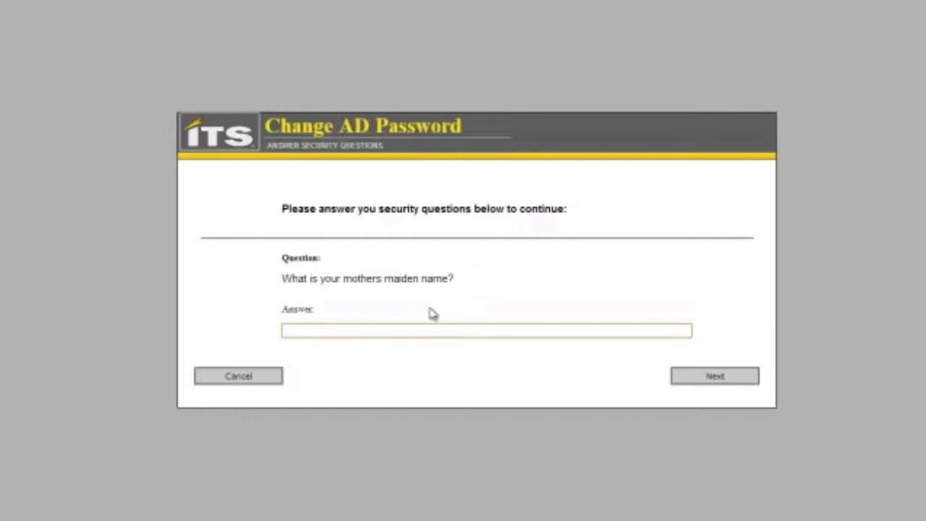
{"action": "left_click", "coordinate": [719, 376]}
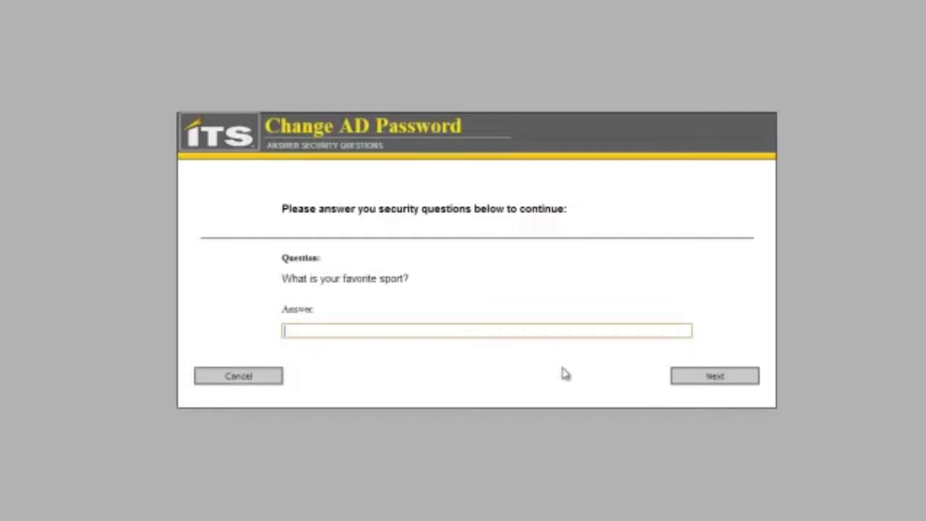
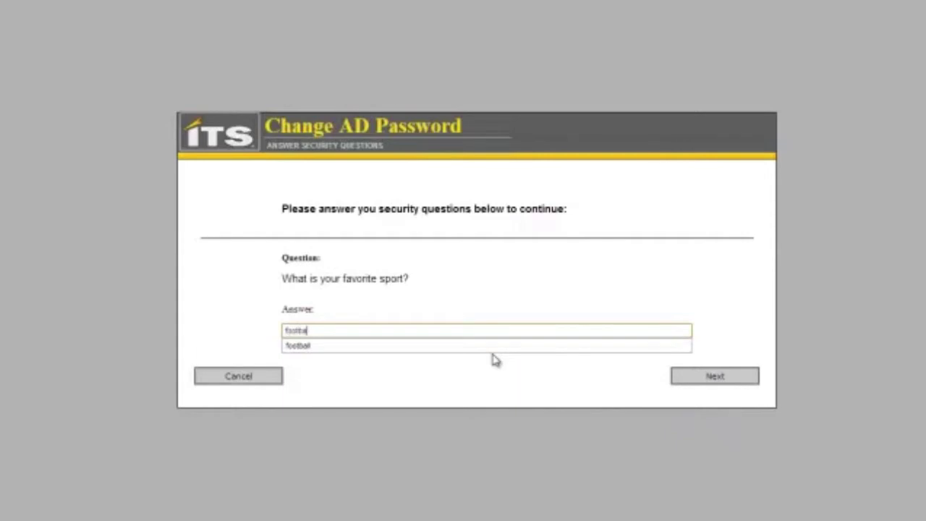
{"action": "key", "text": "Return"}
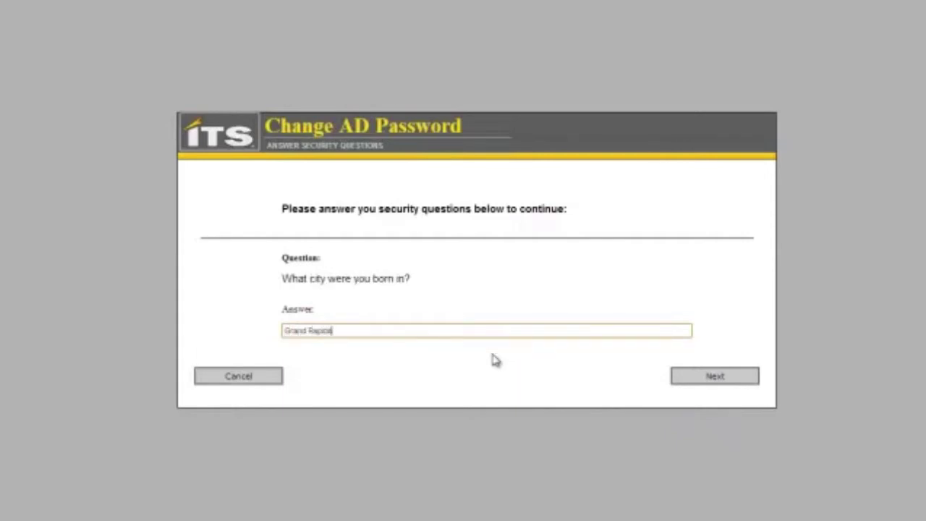
{"action": "key", "text": "Return"}
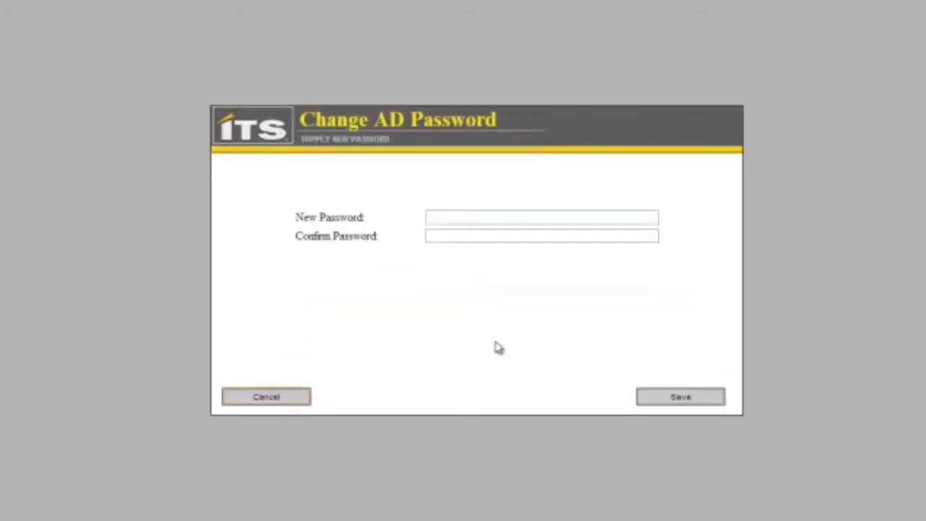
Step: Enter the new AD password, confirm it, and save the change
{"action": "left_click", "coordinate": [502, 219]}
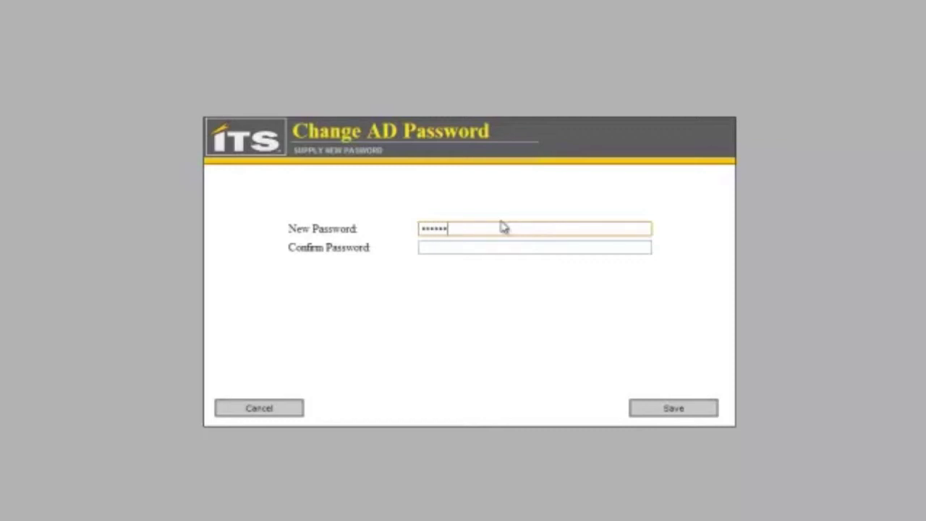
{"action": "key", "text": "Tab"}
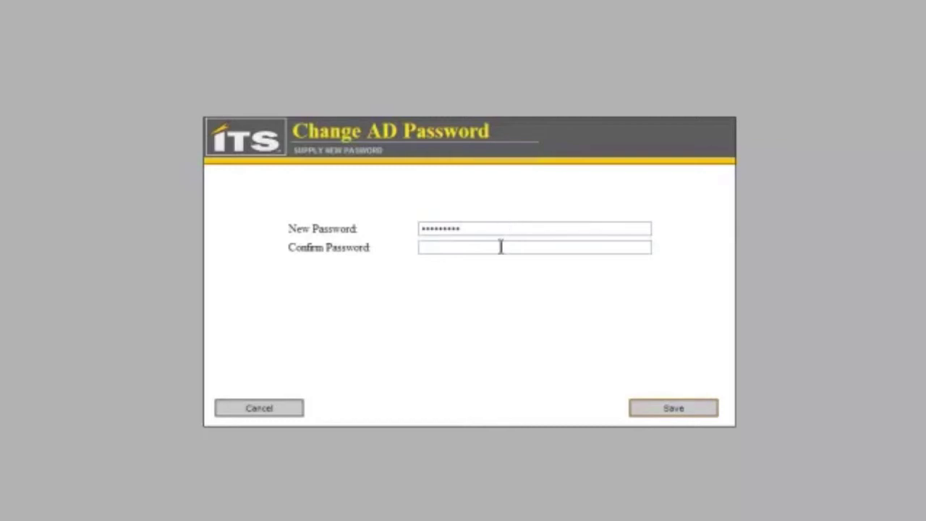
{"action": "left_click", "coordinate": [500, 246]}
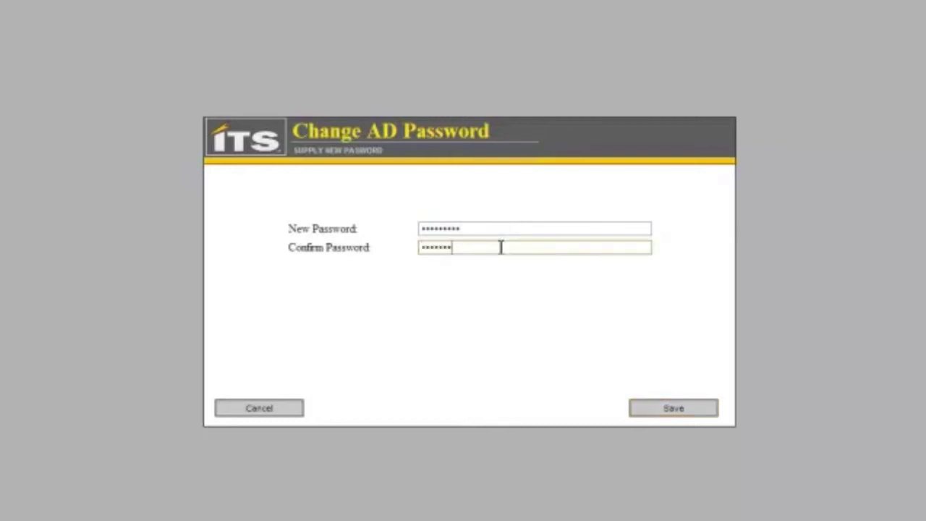
{"action": "left_click", "coordinate": [650, 410]}
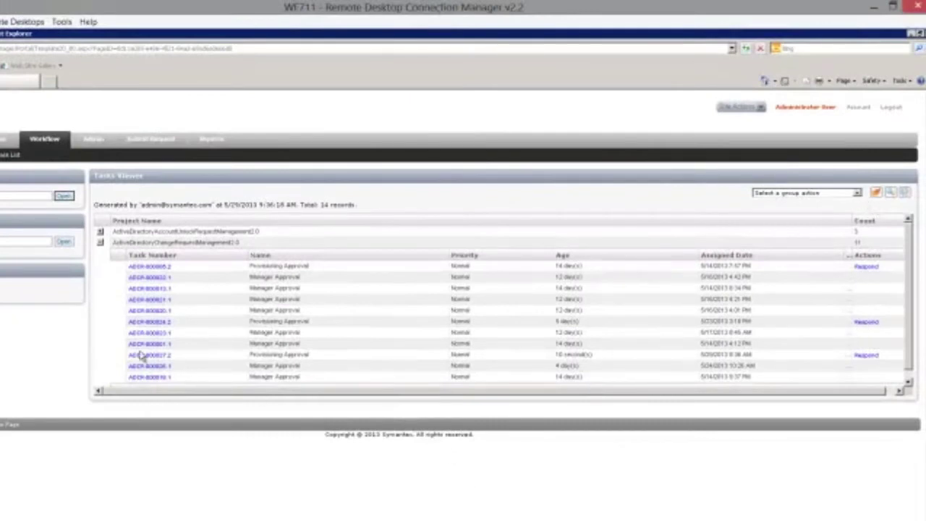
Step: Refresh the task list and open the new Manager Approval task for the AD change request
{"action": "left_click", "coordinate": [874, 194]}
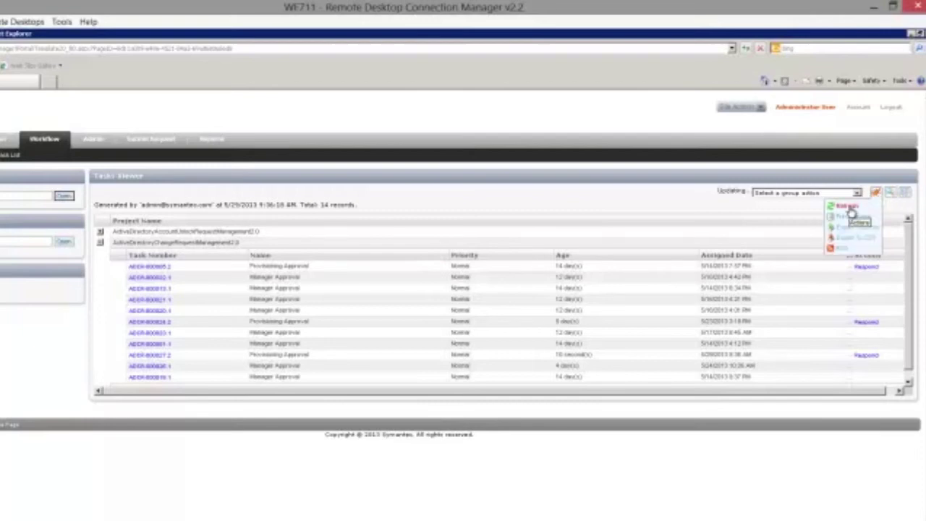
{"action": "left_click", "coordinate": [848, 208]}
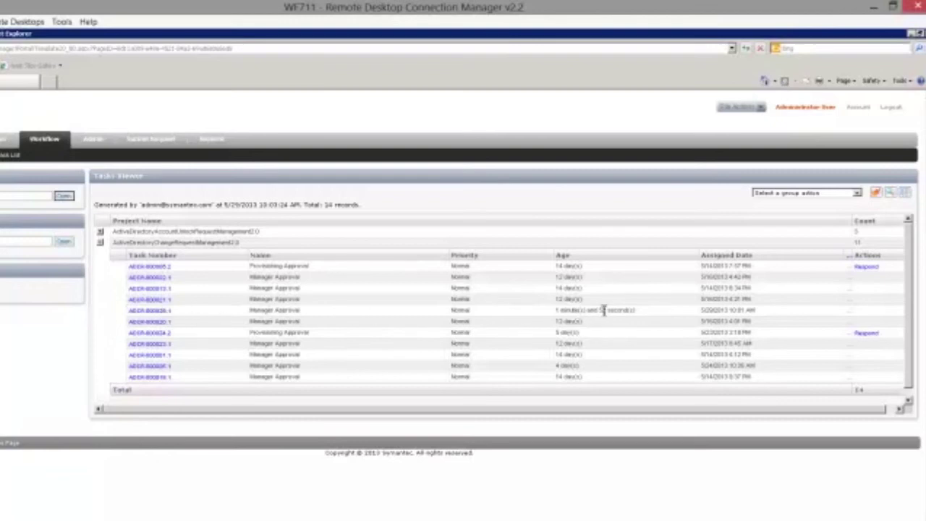
{"action": "left_click", "coordinate": [148, 315]}
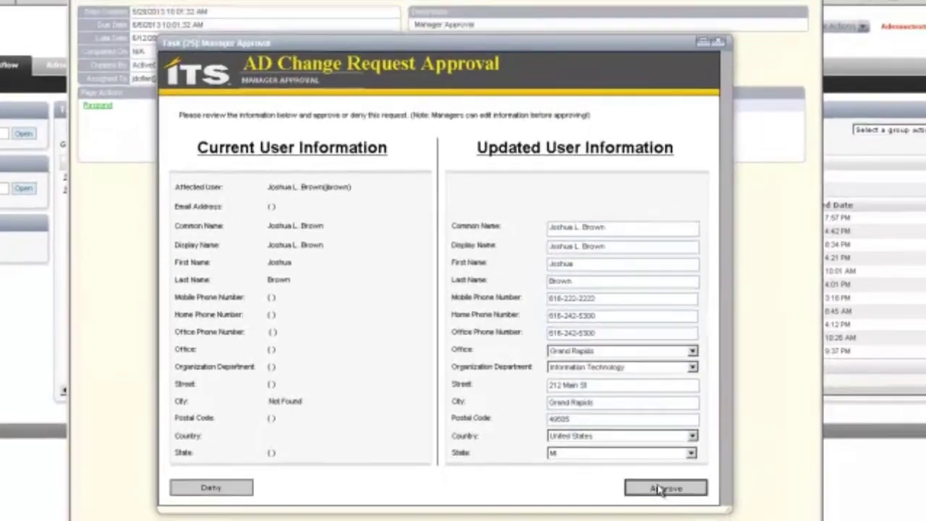
Step: Approve the AD change request as manager, then approve its Provisioning Approval task
{"action": "left_click", "coordinate": [710, 492]}
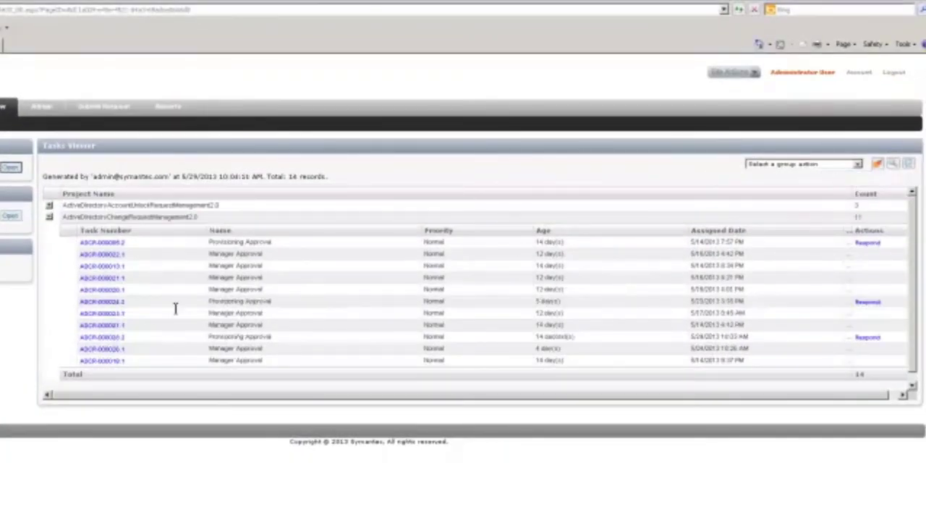
{"action": "left_click", "coordinate": [868, 337]}
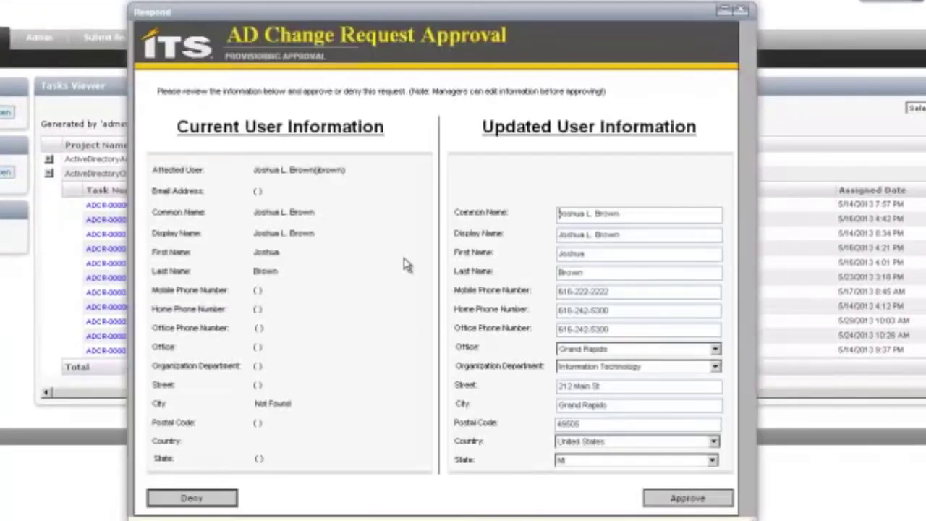
{"action": "left_click", "coordinate": [687, 499]}
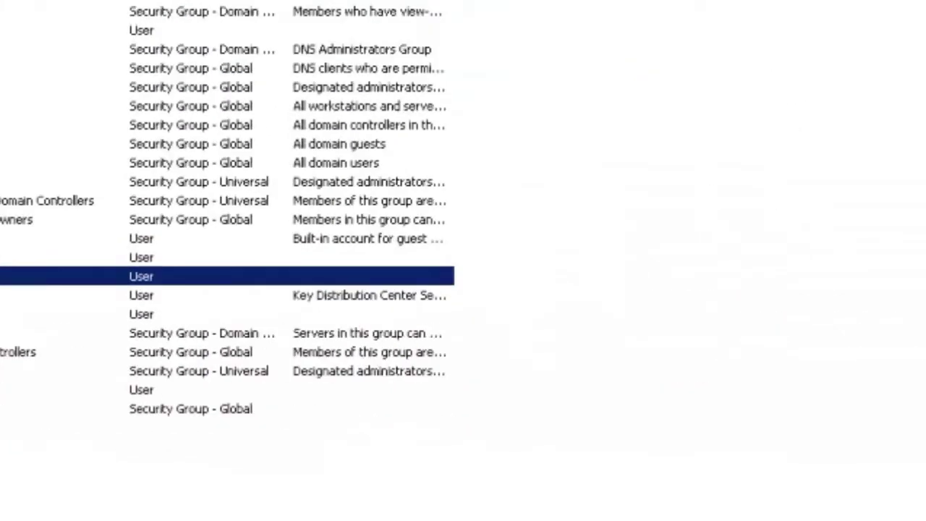
Step: Open the requester's account properties and check the updated Address and Telephones details
{"action": "double_click", "coordinate": [72, 276]}
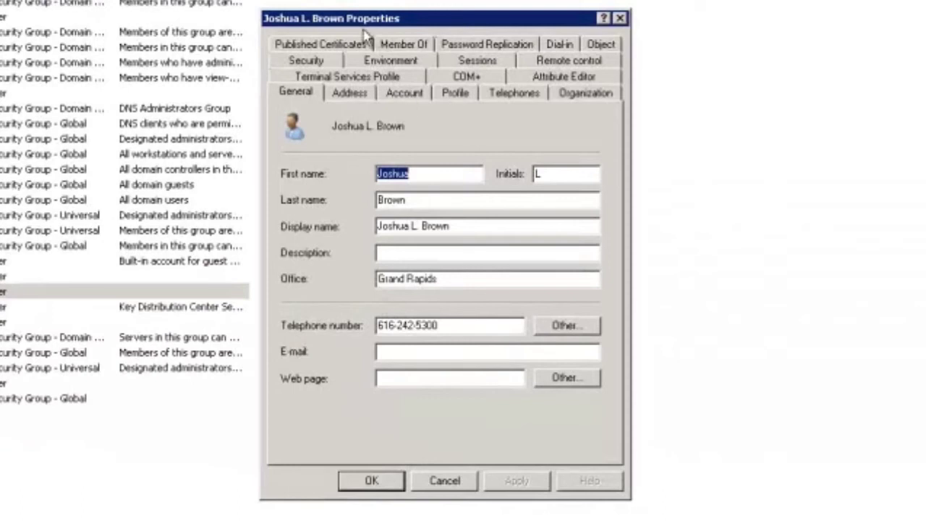
{"action": "left_click", "coordinate": [349, 94]}
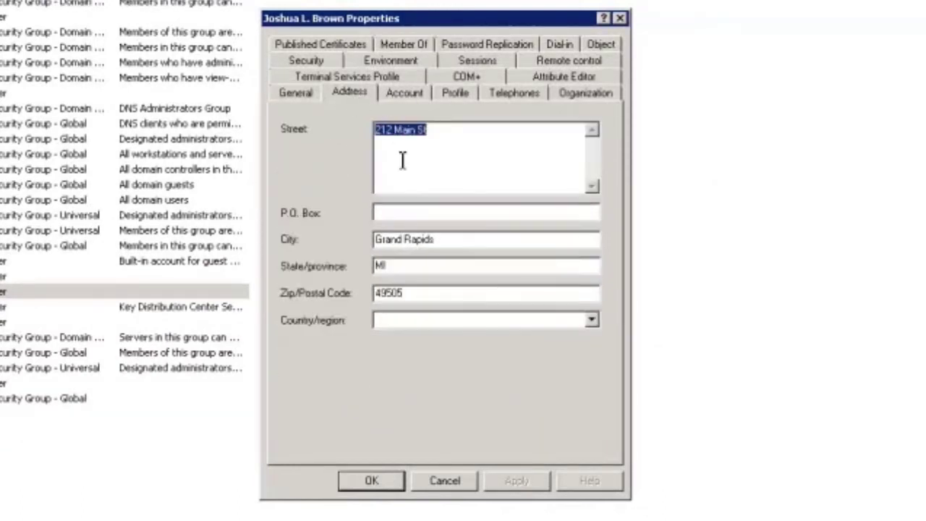
{"action": "left_click", "coordinate": [513, 92]}
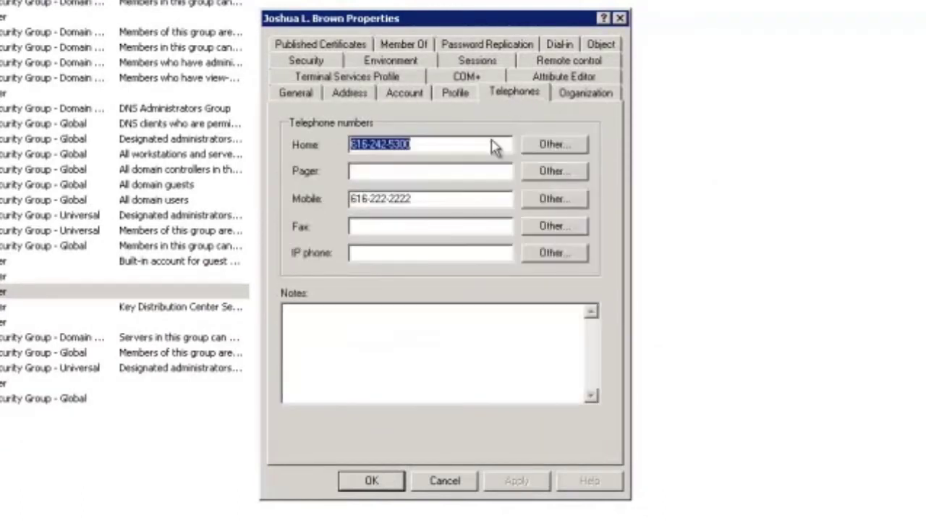